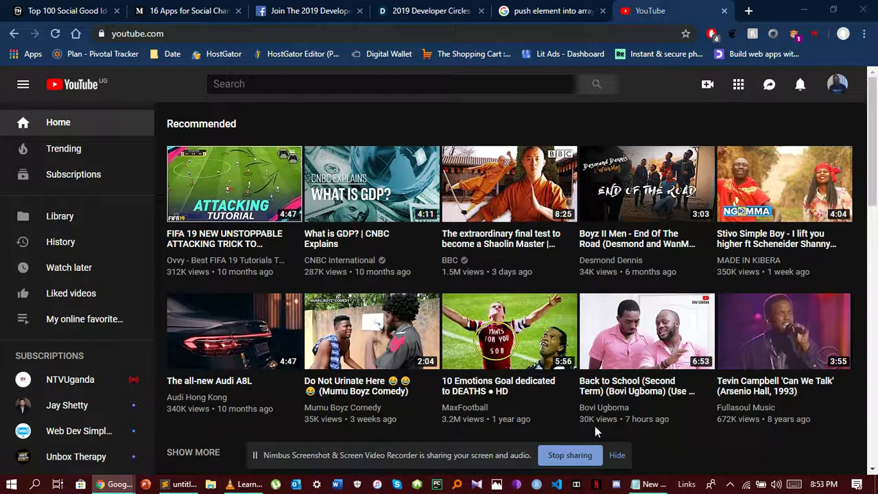
Step: Type 'How to download youtube videos without downloading any other extension.' and begin a new line
mouse_move(593, 426)
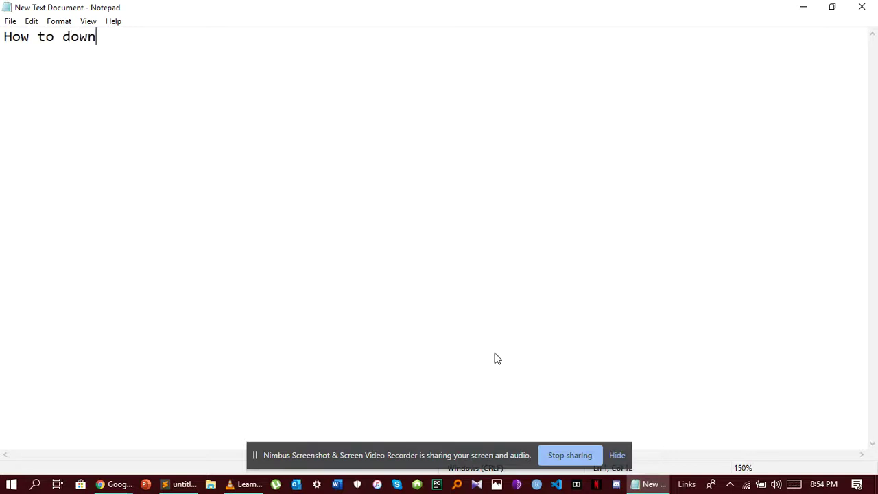
type("oad yout")
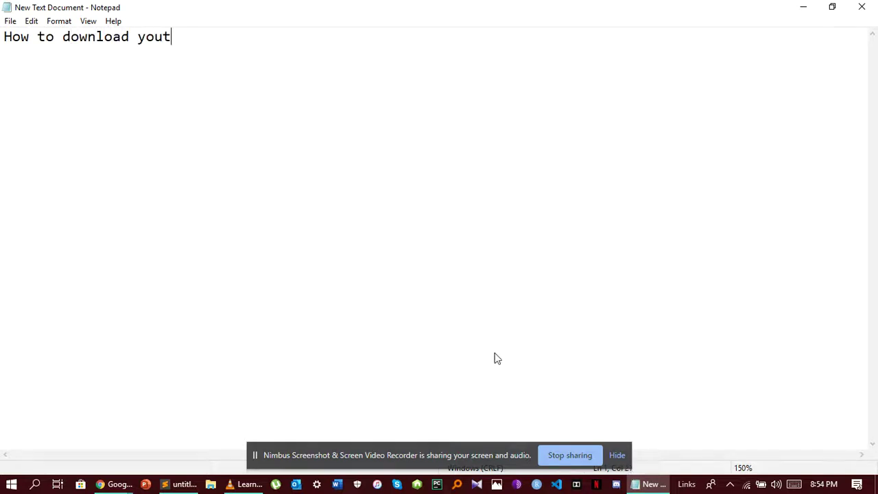
type("ube")
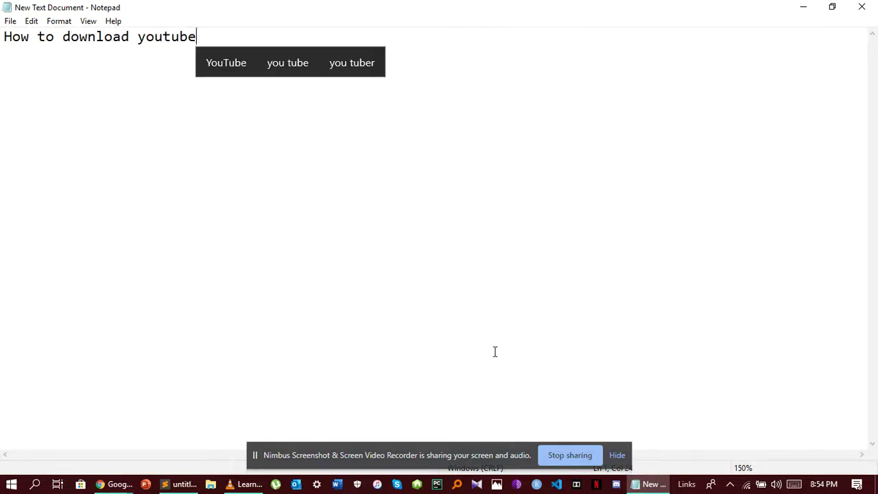
type(" videos without")
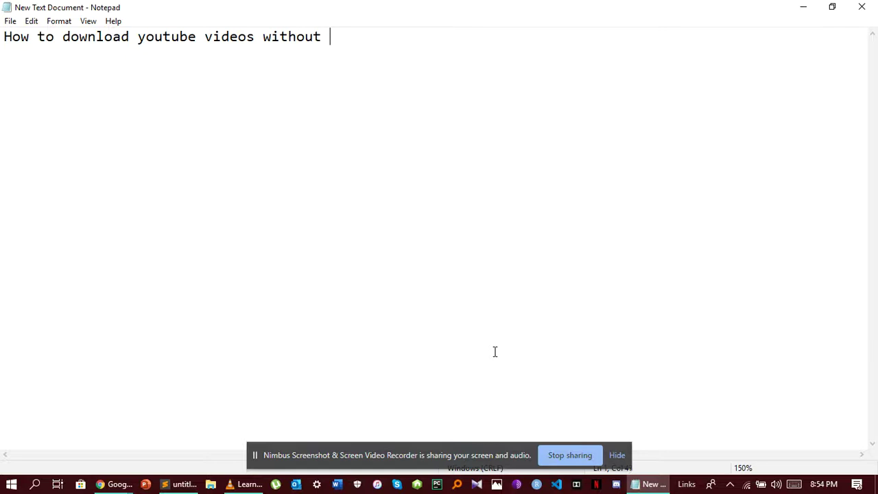
type("download")
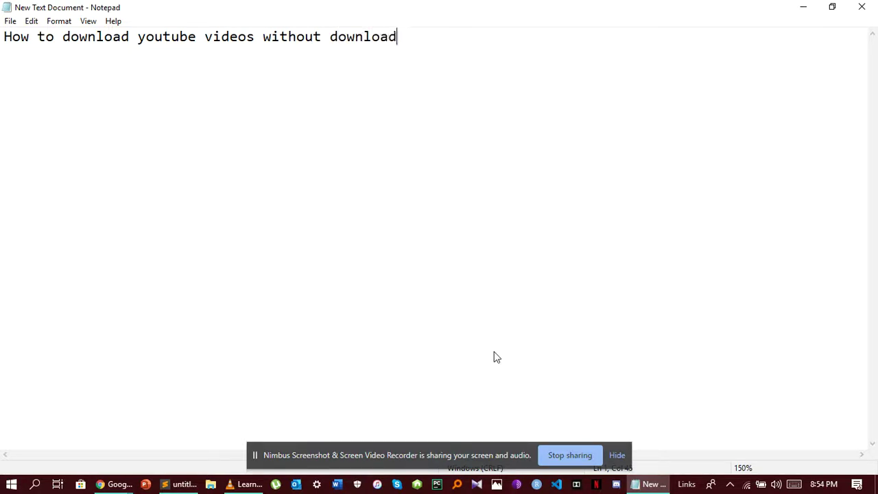
type("ing any other ")
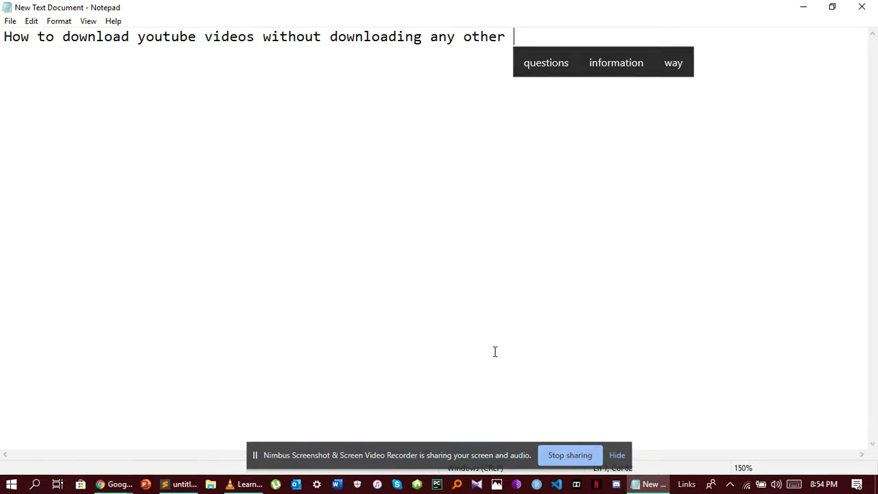
type("extensio")
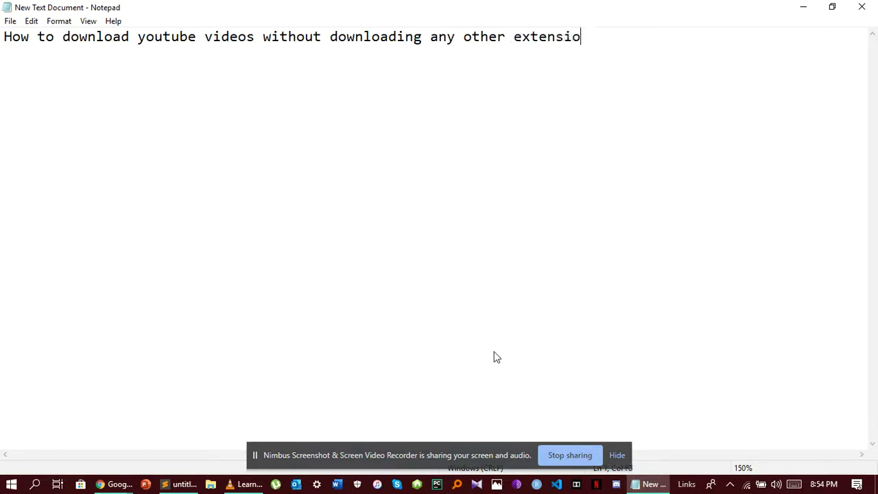
type("n.")
key("Return")
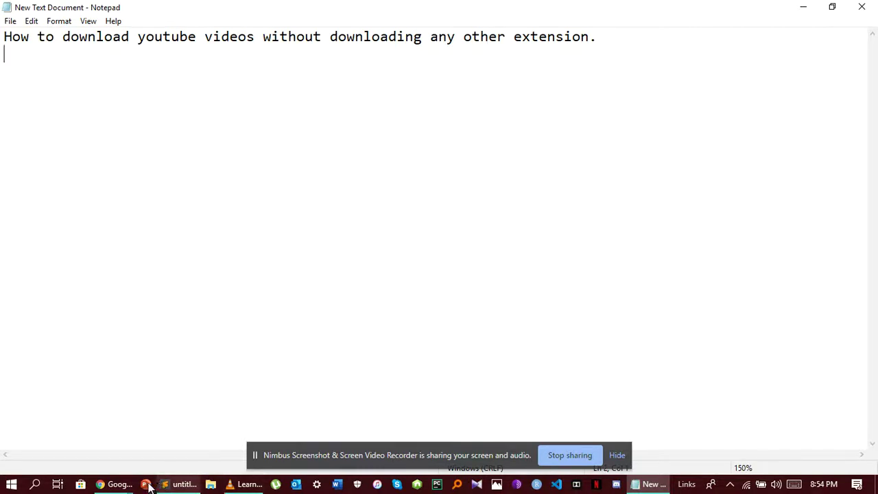
Step: Return to the YouTube home page and open the link menu of the FIFA 19 video
mouse_move(120, 485)
left_click(98, 451)
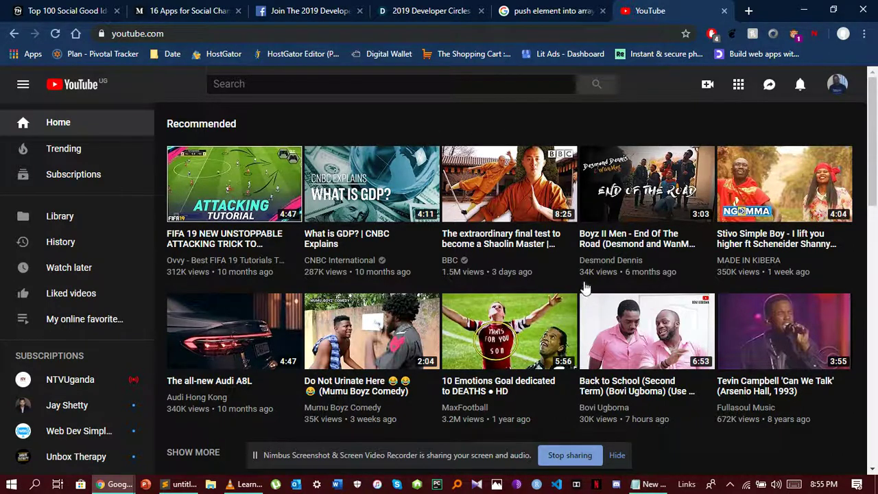
scroll(585, 295, "down", 2)
scroll(584, 298, "down", 2)
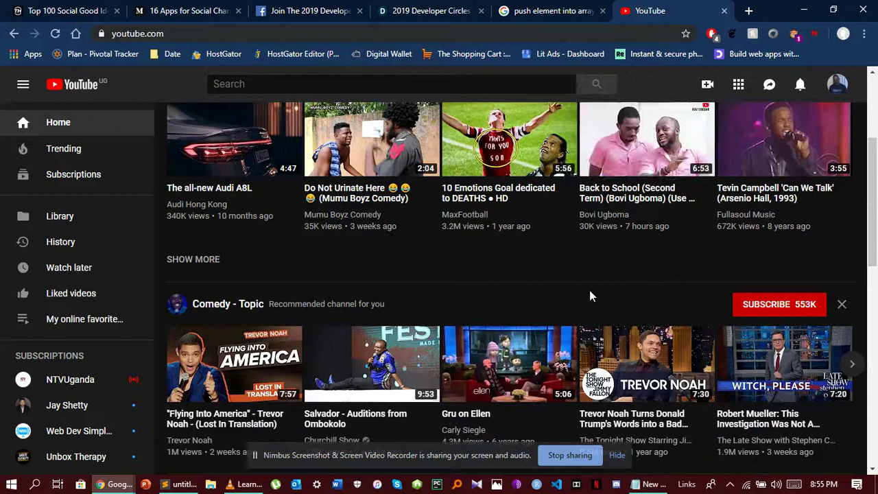
scroll(588, 294, "up", 4)
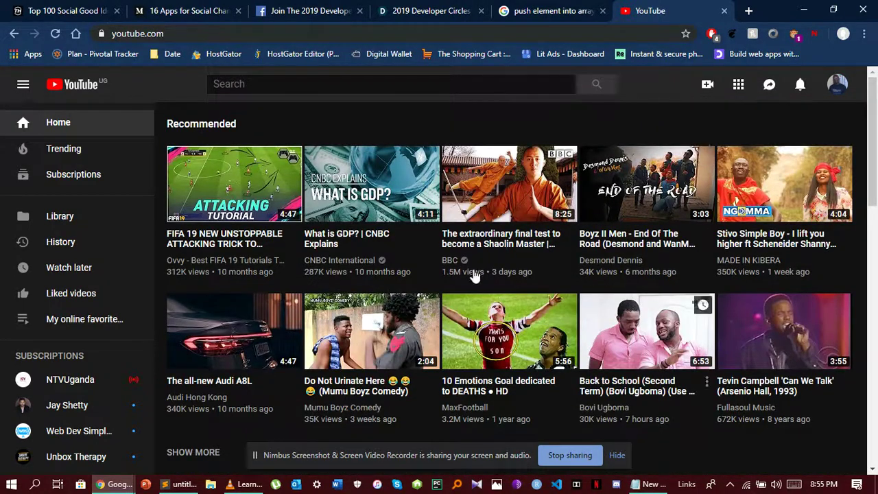
right_click(210, 164)
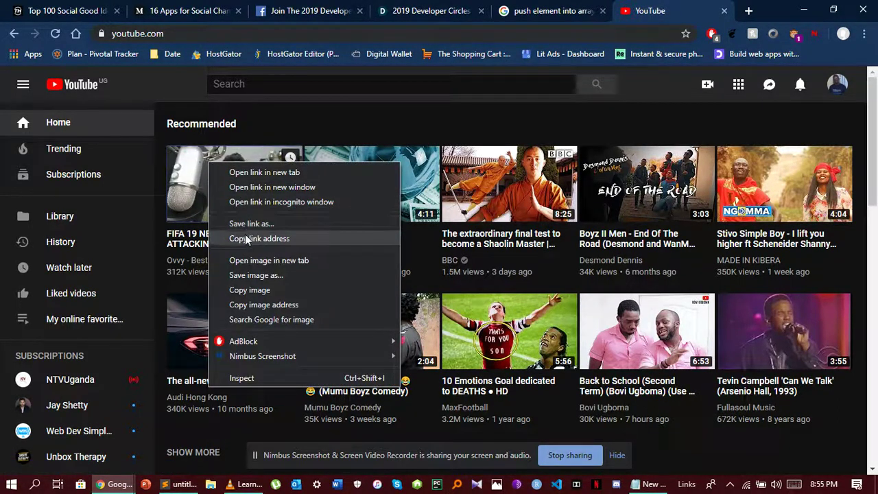
Step: Copy the FIFA 19 video's link address
left_click(282, 240)
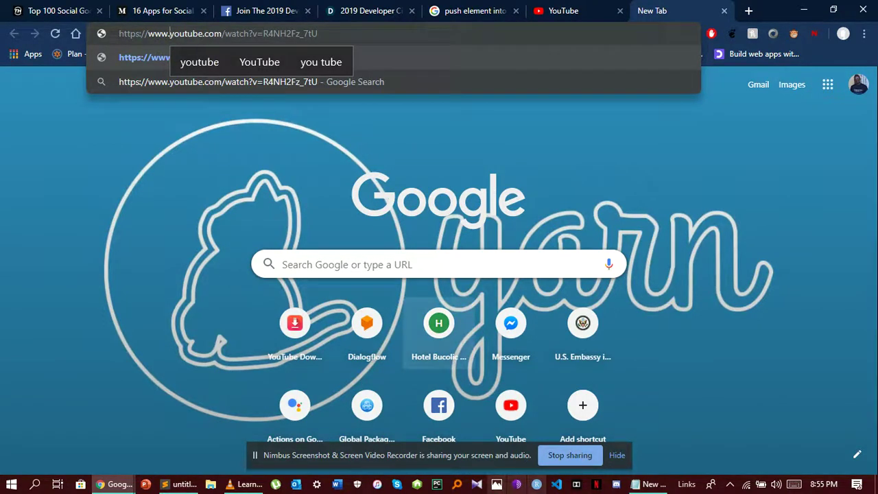
left_click(649, 484)
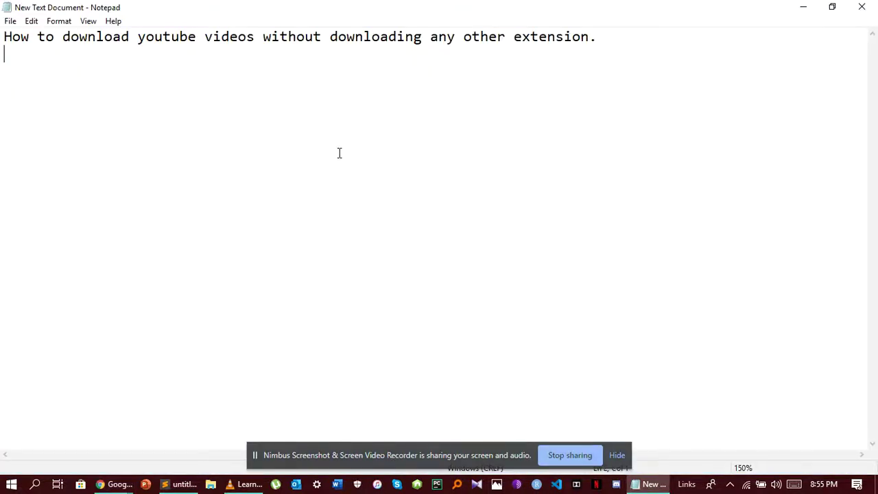
key("ctrl+v")
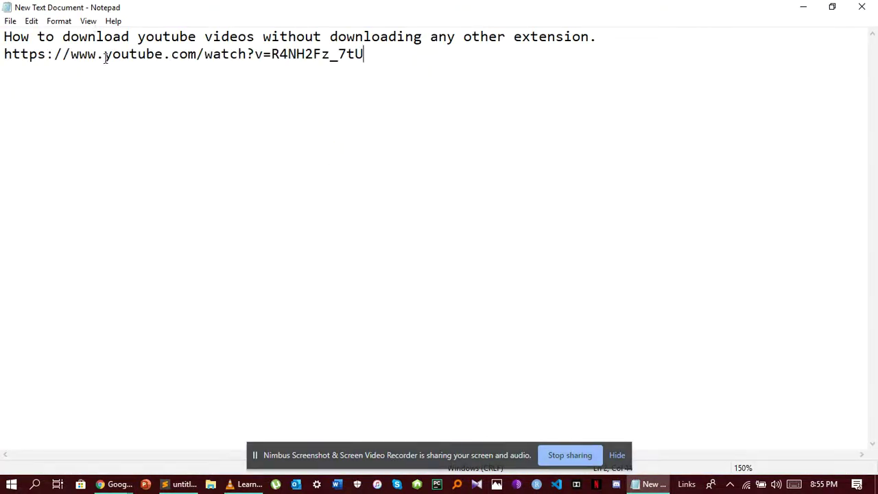
left_click(609, 38)
key("Return")
key("Return")
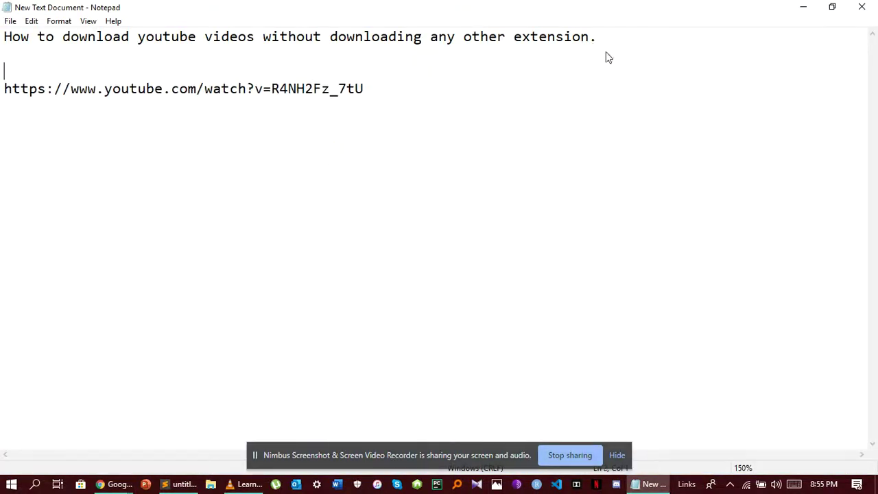
left_click(104, 90)
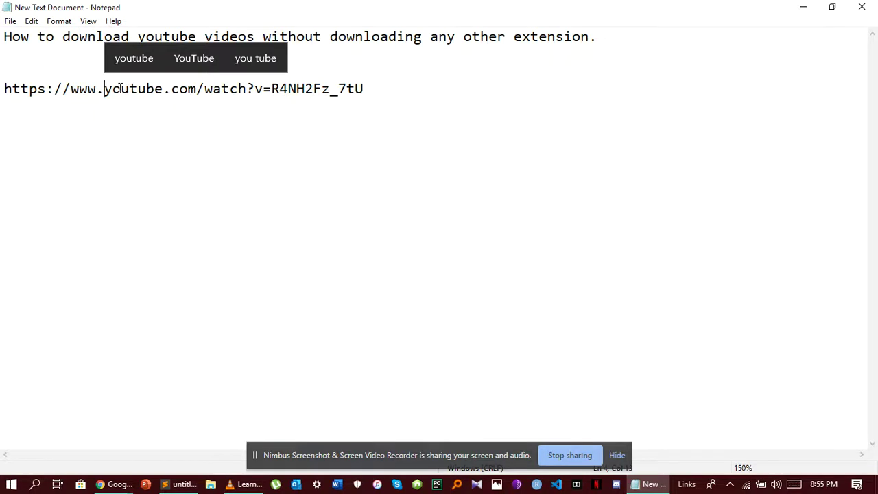
type("ss")
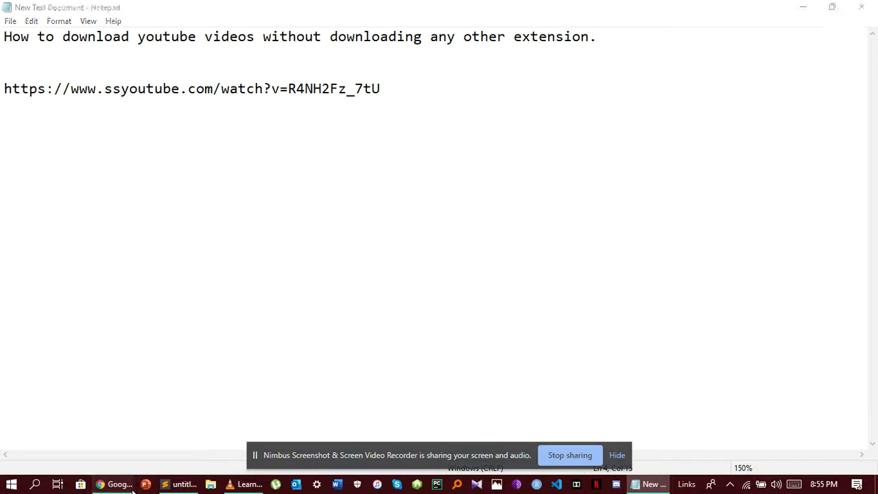
left_click(111, 485)
left_click(94, 464)
left_click(165, 36)
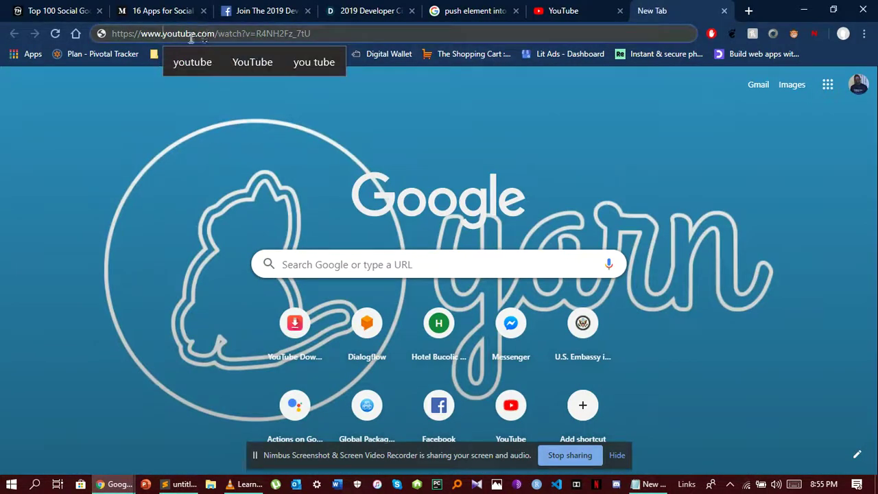
type("ss")
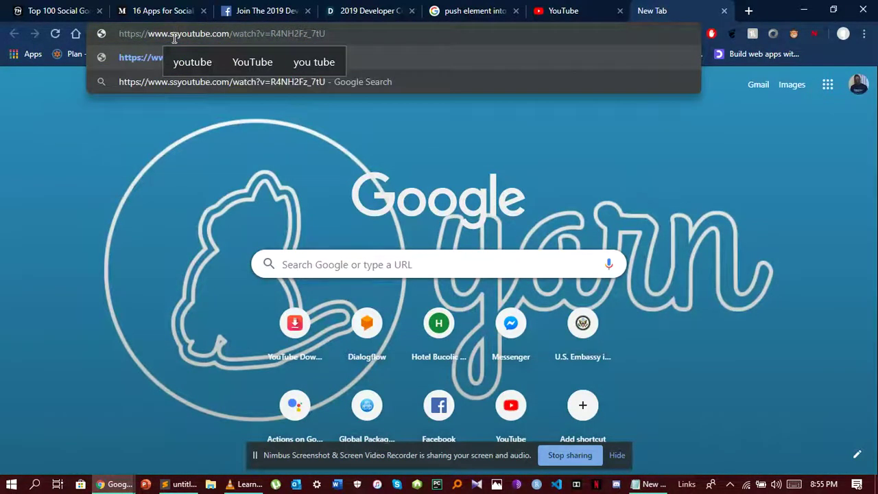
key("Return")
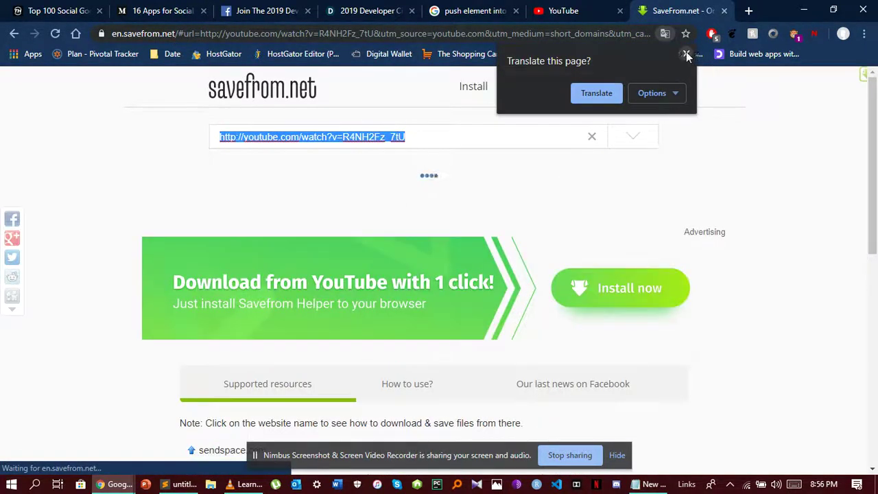
left_click(686, 55)
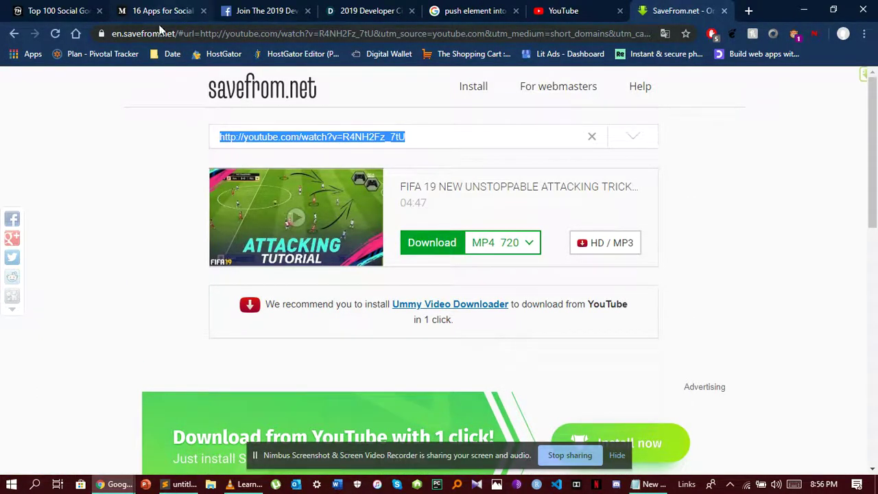
Step: Keep the MP4 720 format on savefrom.net and start downloading the FIFA 19 video
left_click(577, 9)
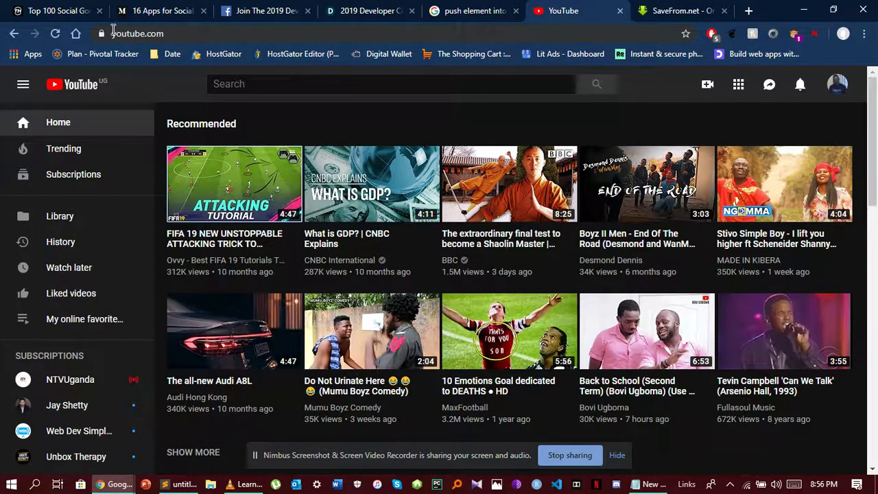
left_click(656, 11)
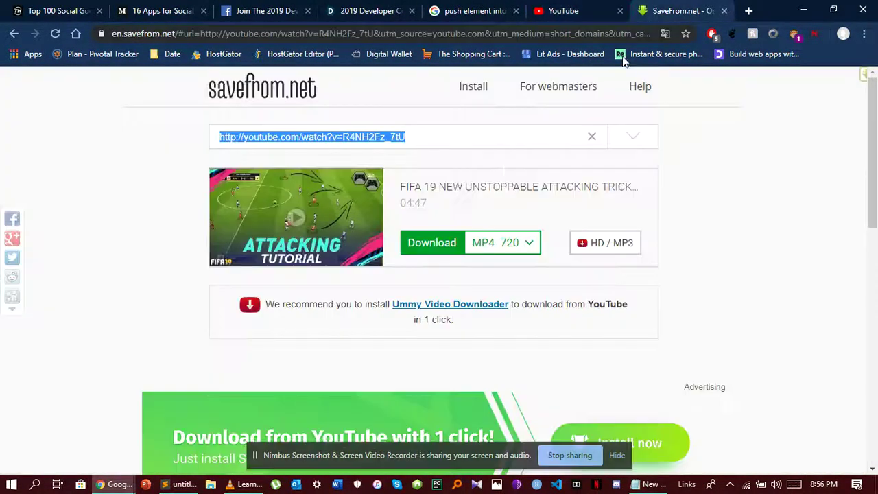
left_click(530, 242)
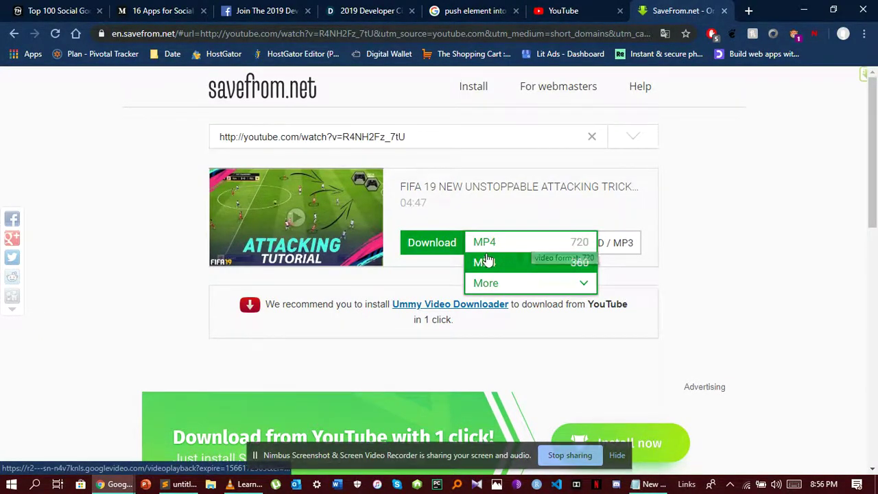
left_click(540, 281)
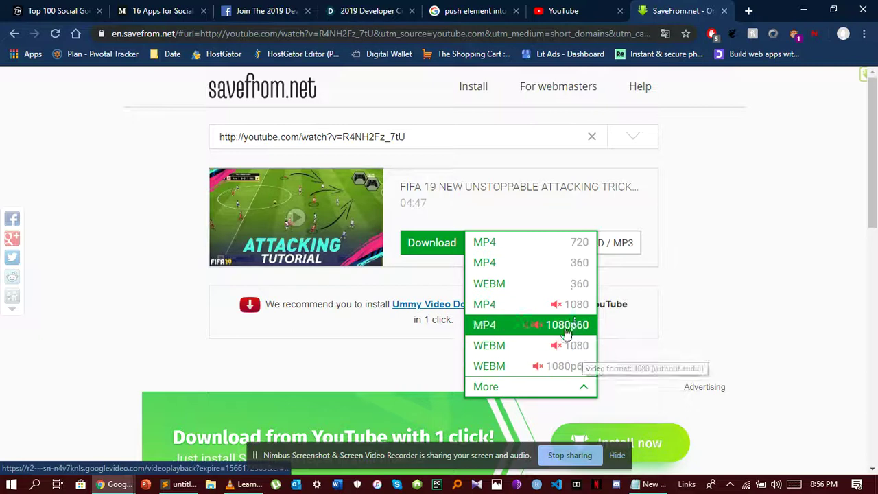
left_click(406, 278)
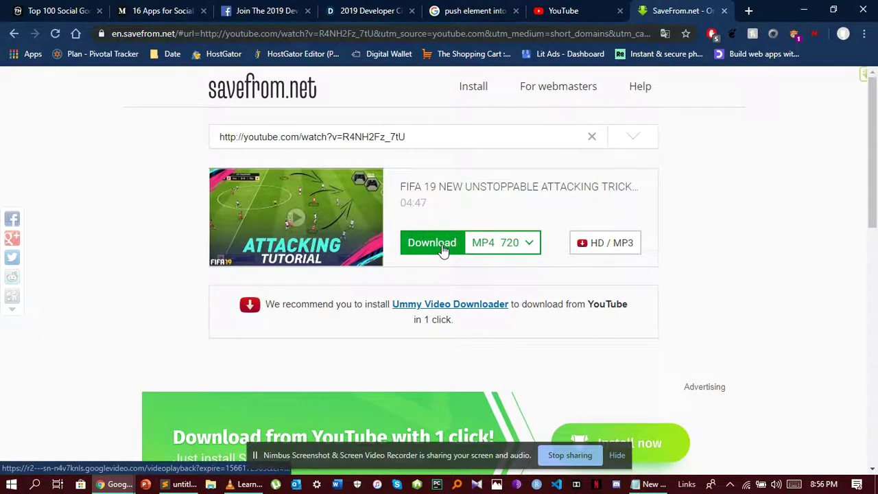
left_click(443, 251)
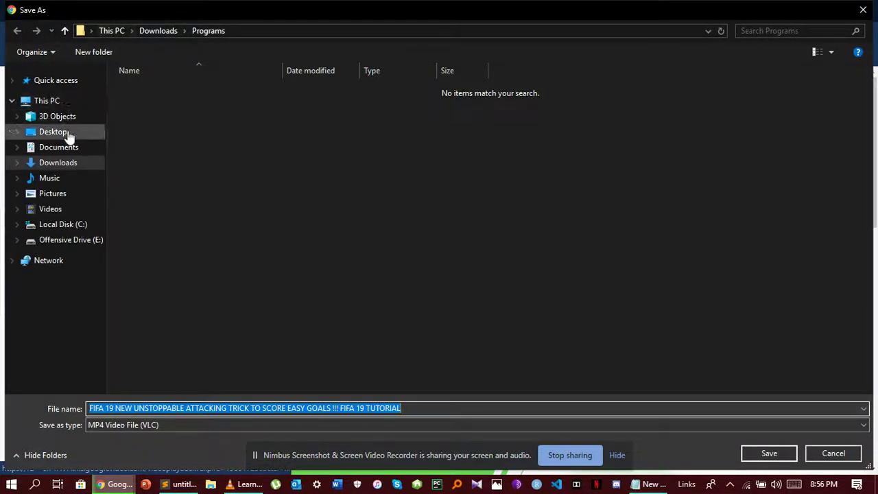
Step: Save the FIFA 19 MP4 to the Desktop and open the finished download
left_click(69, 137)
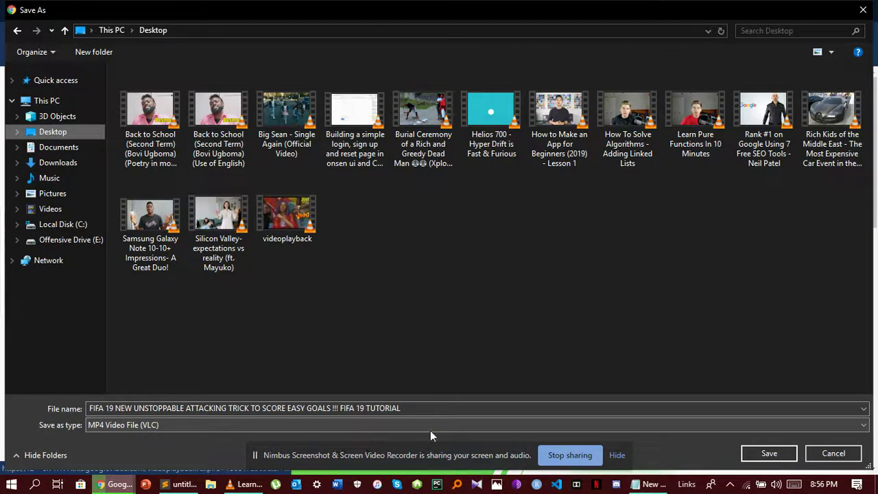
left_click(762, 448)
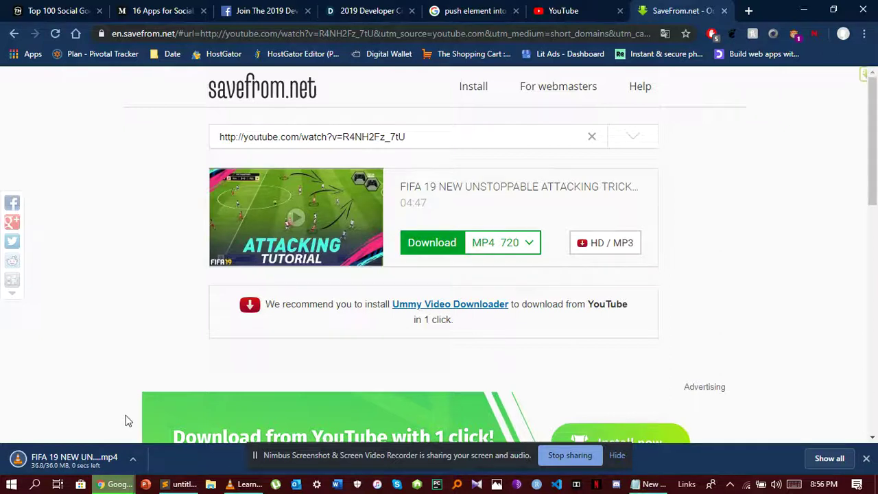
left_click(82, 464)
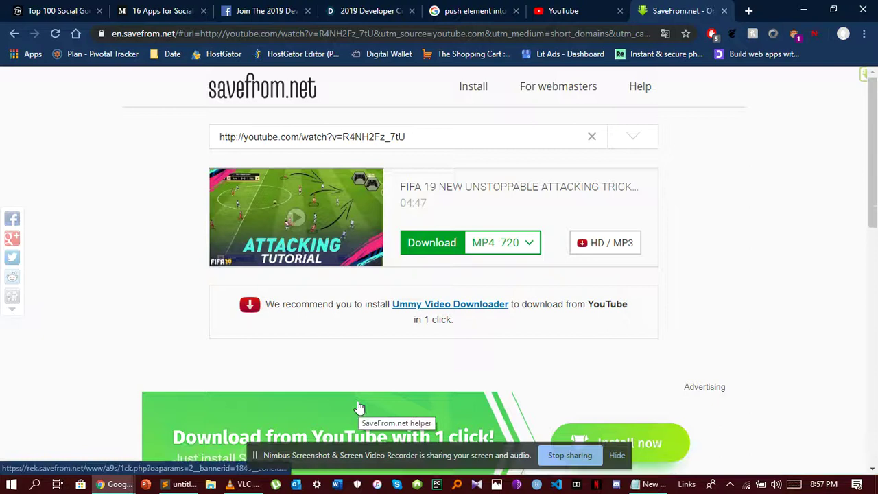
Step: Bring the FIFA 19 MP4 playing in VLC forward, then return to the Notepad notes
left_click(244, 484)
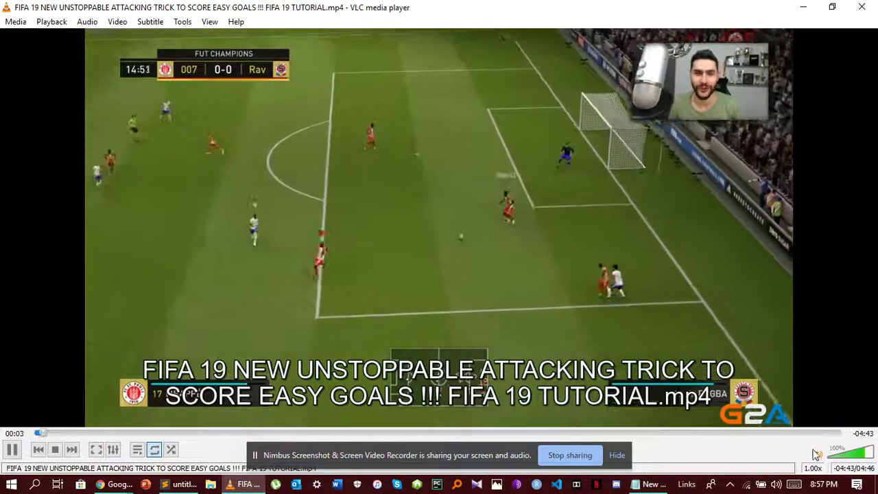
key("alt+Tab")
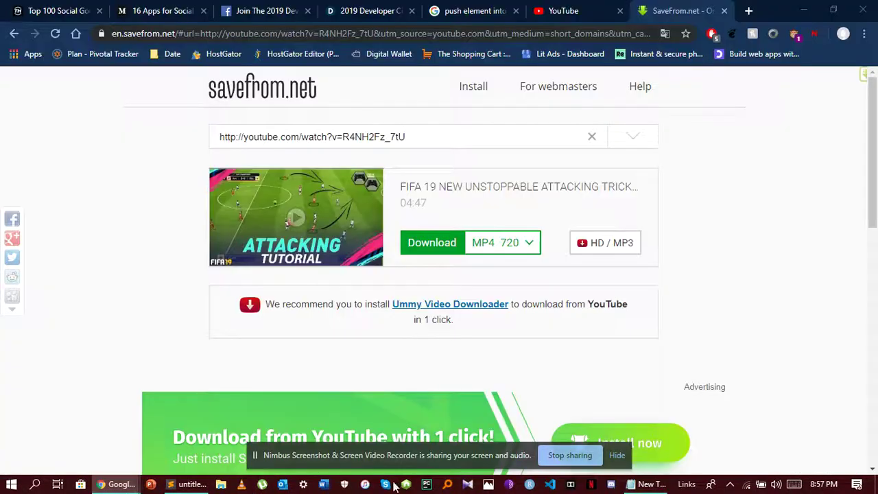
left_click(648, 484)
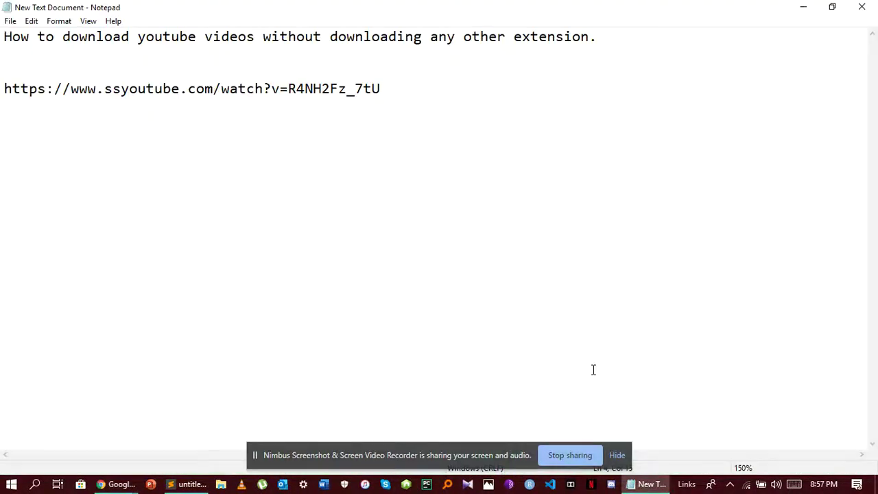
Step: Add a new line reading 'Thank you' beneath the ssyoutube link
key("Right")
key("Right")
key("Right")
key("Right")
key("Right")
key("Right")
key("Right")
key("Right")
key("Right")
key("Right")
key("Right")
key("Return")
type("Than")
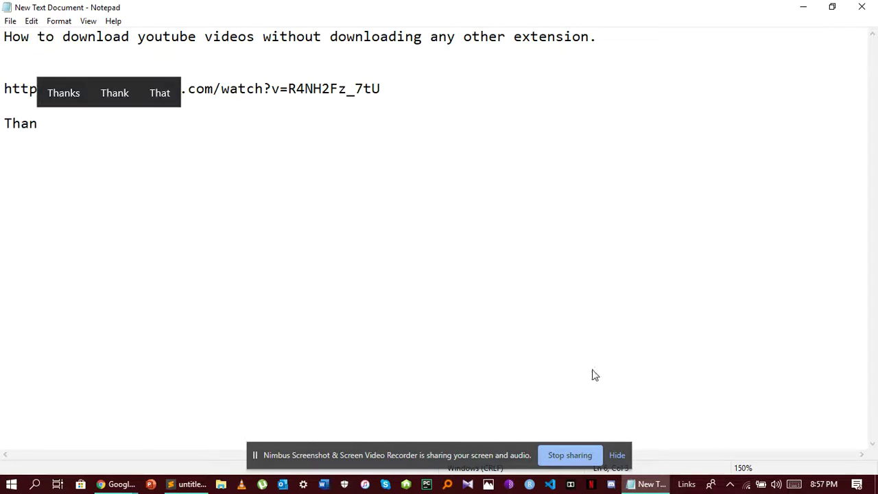
type("k you")
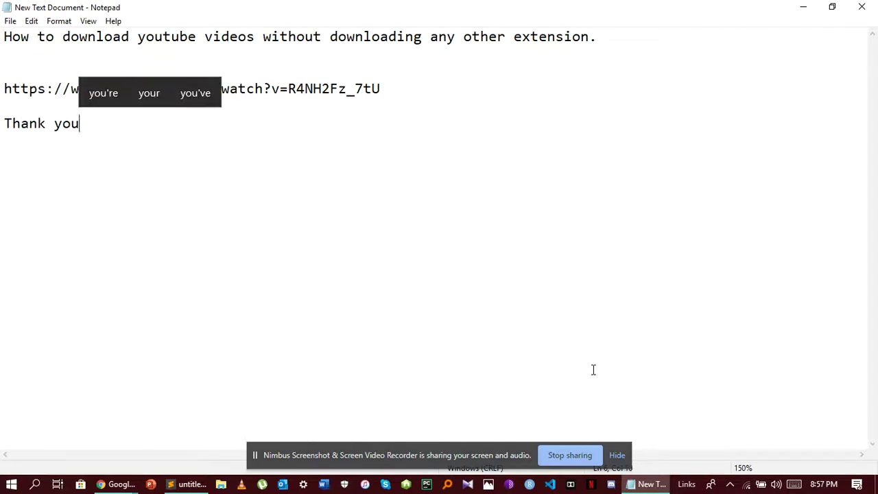